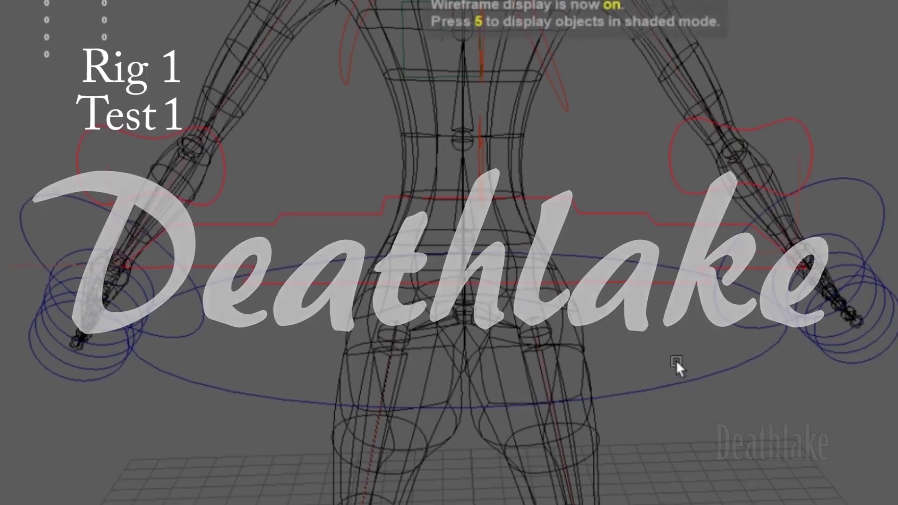
Twist the first rig's hip control, switching between textured and wireframe display
click(528, 334)
key(6)
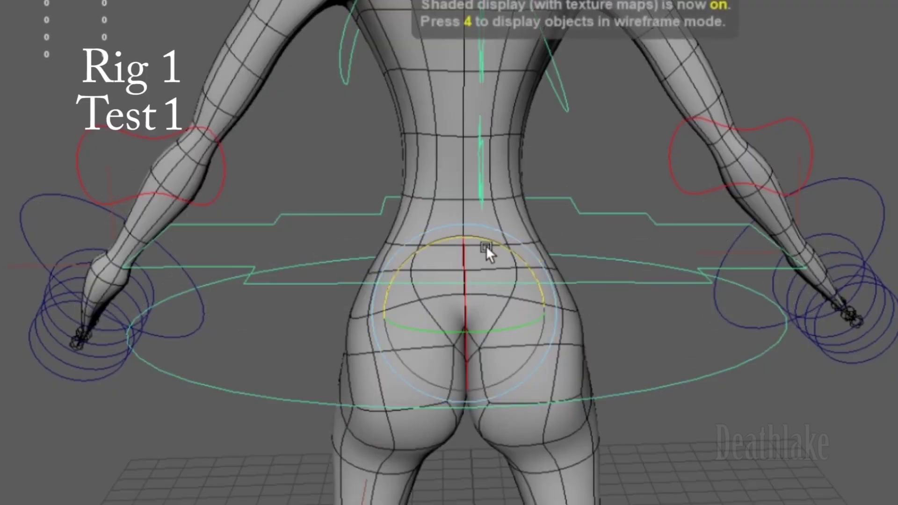
drag(488, 250, 531, 275)
key(4)
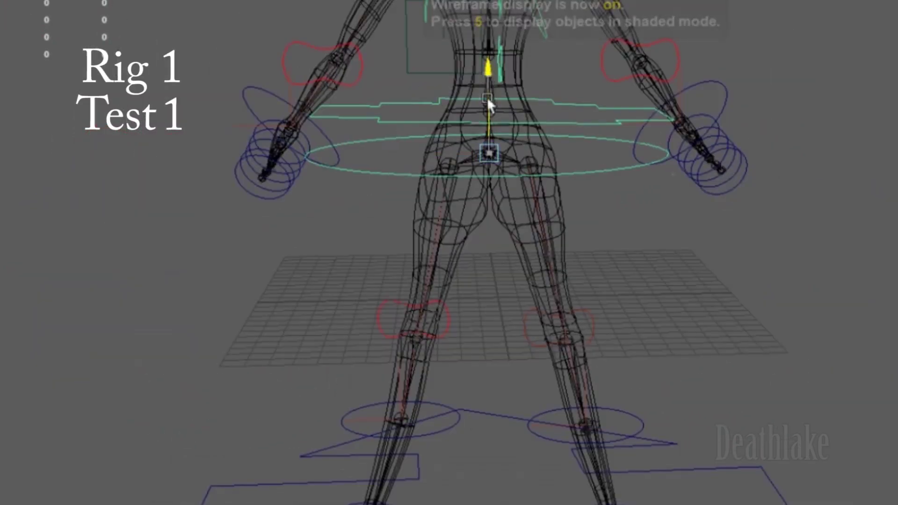
alt+drag(381, 281, 598, 252)
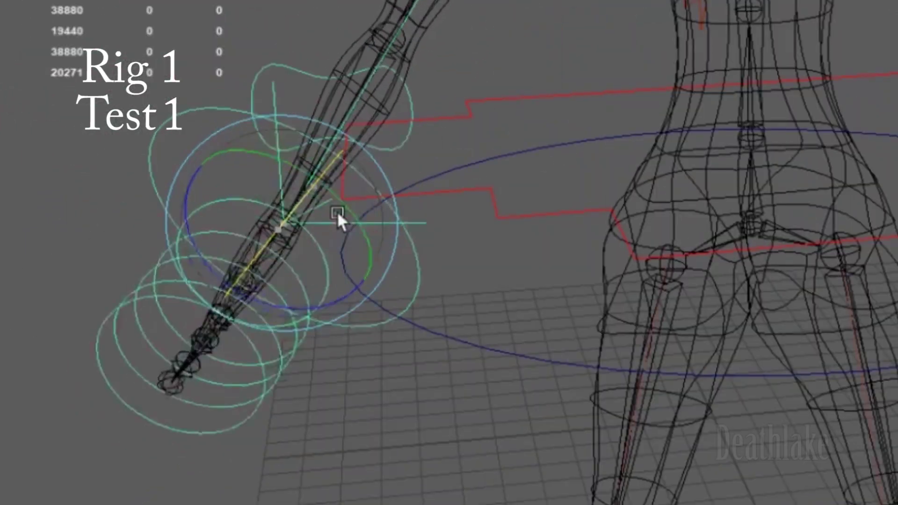
Rotate the arm down toward the lower left and re-orient the wrist
drag(338, 214, 364, 395)
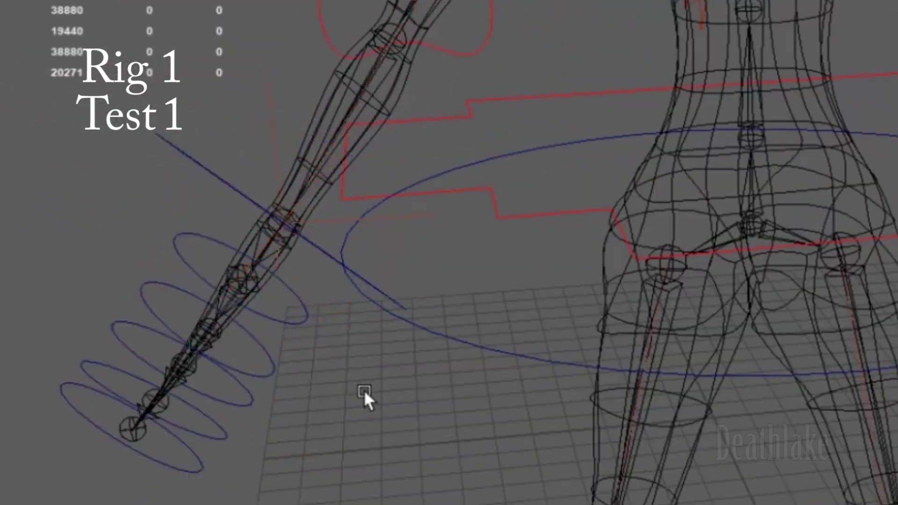
click(193, 324)
mouse_move(215, 295)
mouse_down()
mouse_move(352, 251)
mouse_move(337, 497)
mouse_up()
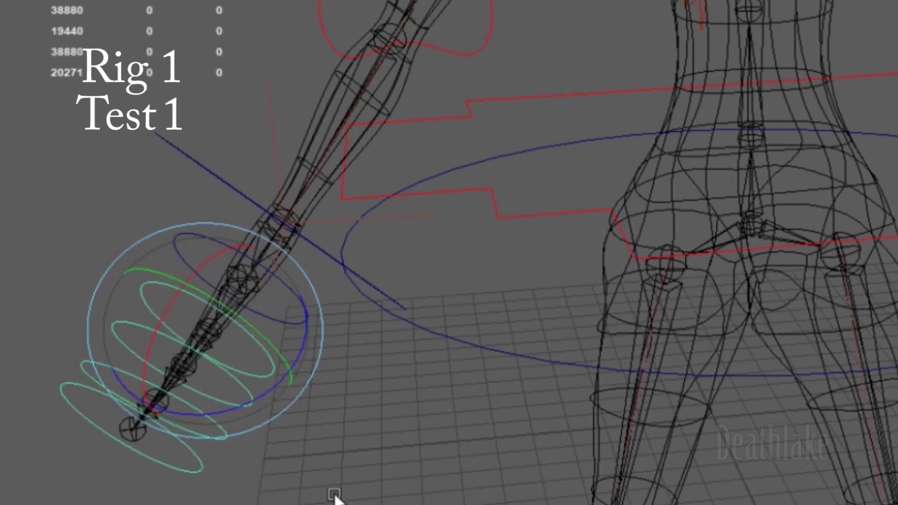
click(226, 445)
Rotate the hip to test the leg, then bend the foot control
click(202, 317)
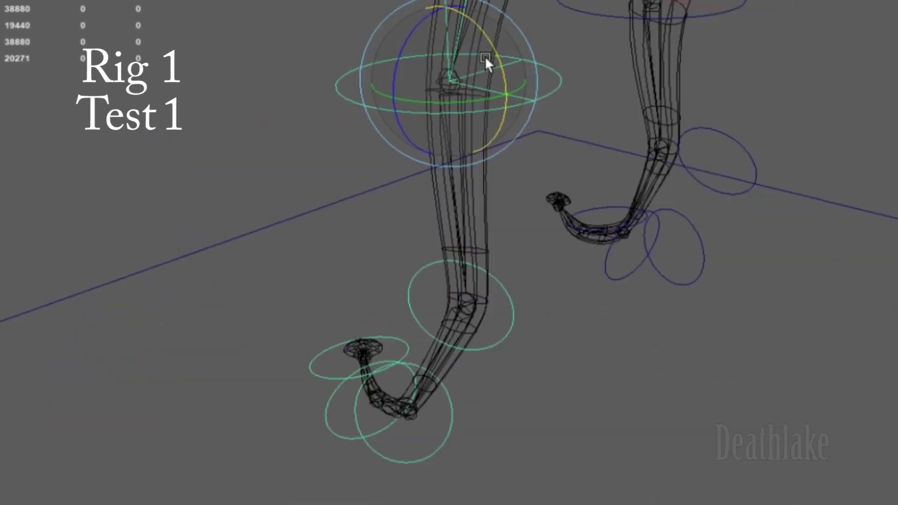
drag(484, 55, 502, 69)
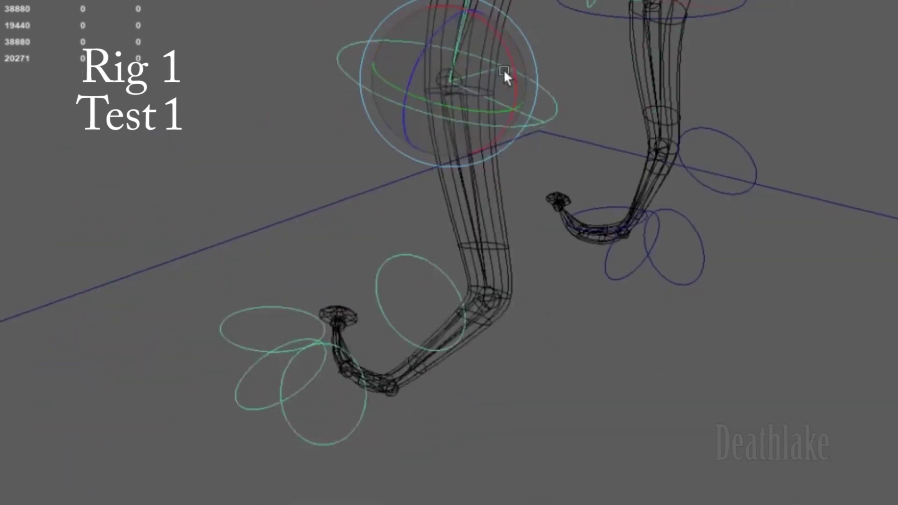
click(454, 352)
drag(453, 353, 475, 468)
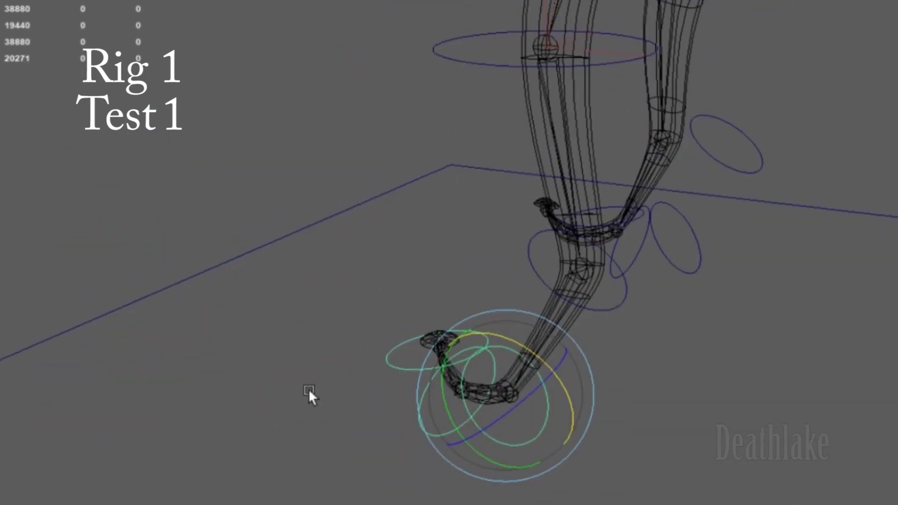
mouse_move(466, 354)
mouse_down()
mouse_move(326, 387)
mouse_move(469, 337)
mouse_up()
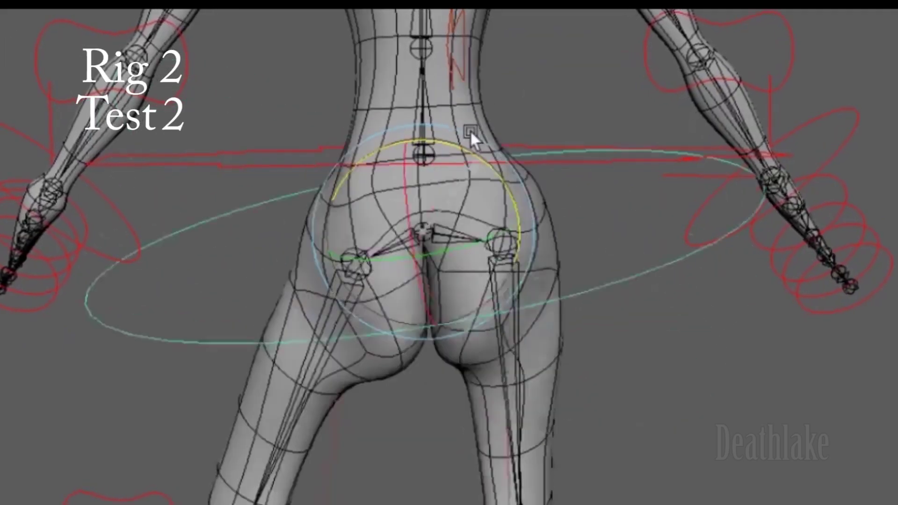
Twist Rig 2 Test 2's pelvis, shift the body right and back left, then deselect
mouse_move(471, 137)
mouse_down()
mouse_move(490, 164)
mouse_move(499, 146)
mouse_move(543, 184)
mouse_move(567, 178)
mouse_move(499, 128)
mouse_move(481, 80)
mouse_move(505, 276)
mouse_move(473, 161)
mouse_move(452, 223)
mouse_move(460, 248)
mouse_move(483, 182)
mouse_move(474, 256)
mouse_up()
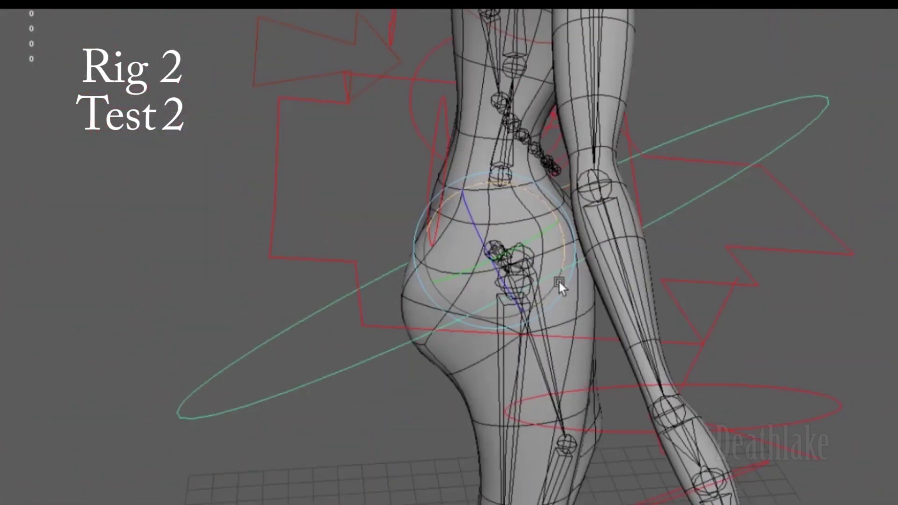
mouse_move(559, 282)
mouse_down()
mouse_move(552, 208)
mouse_move(467, 380)
mouse_up()
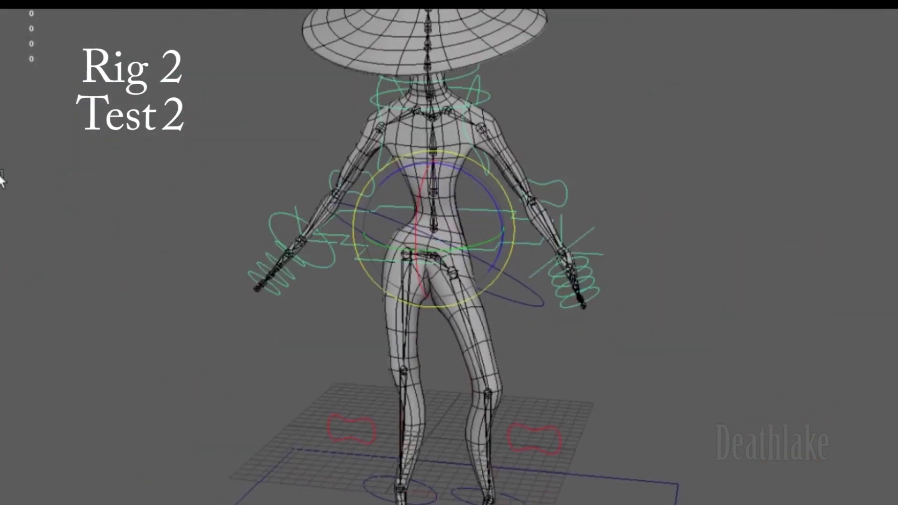
key(w)
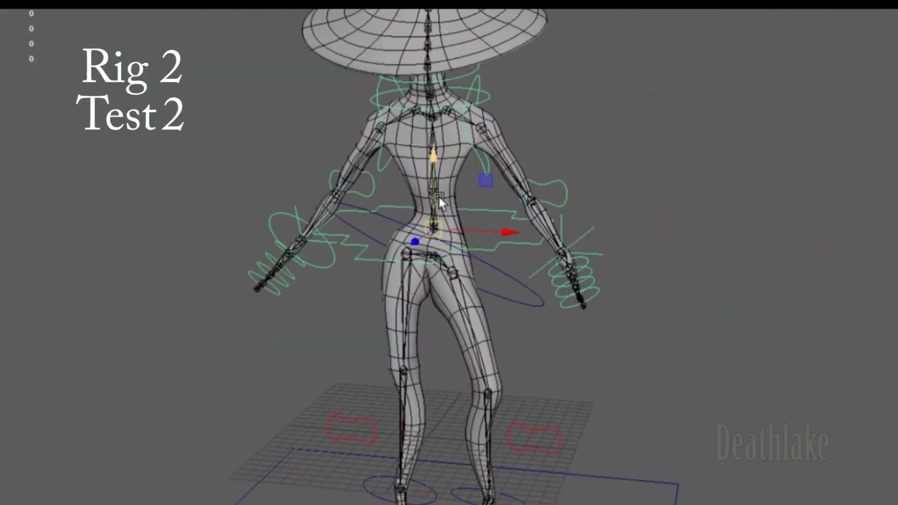
mouse_move(438, 195)
mouse_down()
mouse_move(601, 251)
mouse_move(435, 275)
mouse_up()
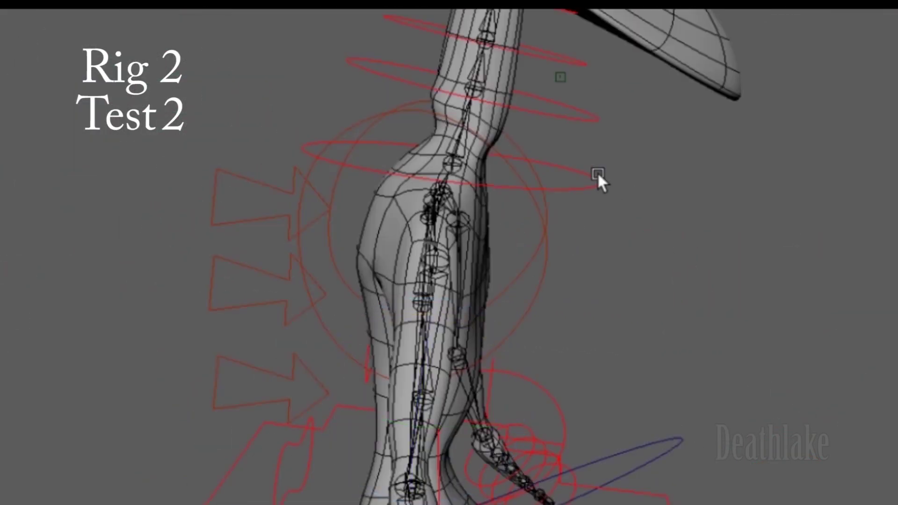
click(227, 173)
click(46, 209)
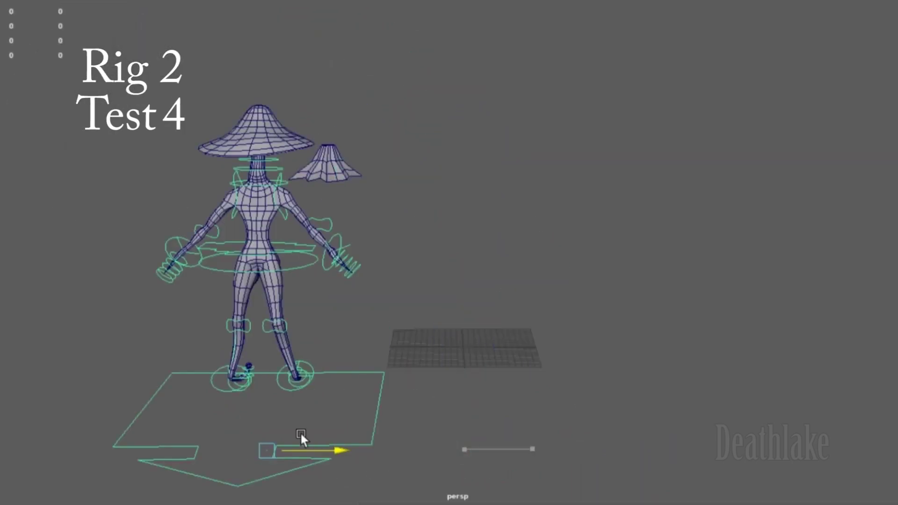
Slide the rig back to the grid, lower it into a kneel, then raise the hips to stand
drag(302, 438, 292, 438)
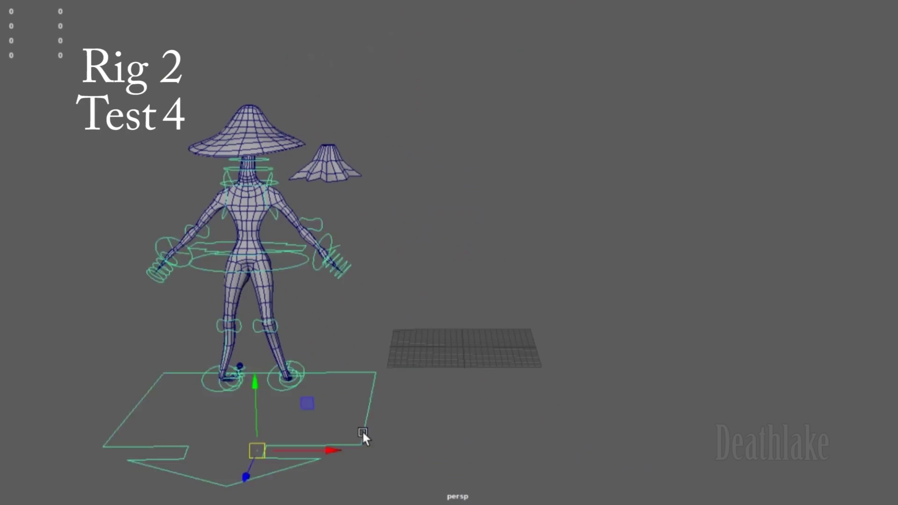
drag(363, 431, 391, 401)
key(f)
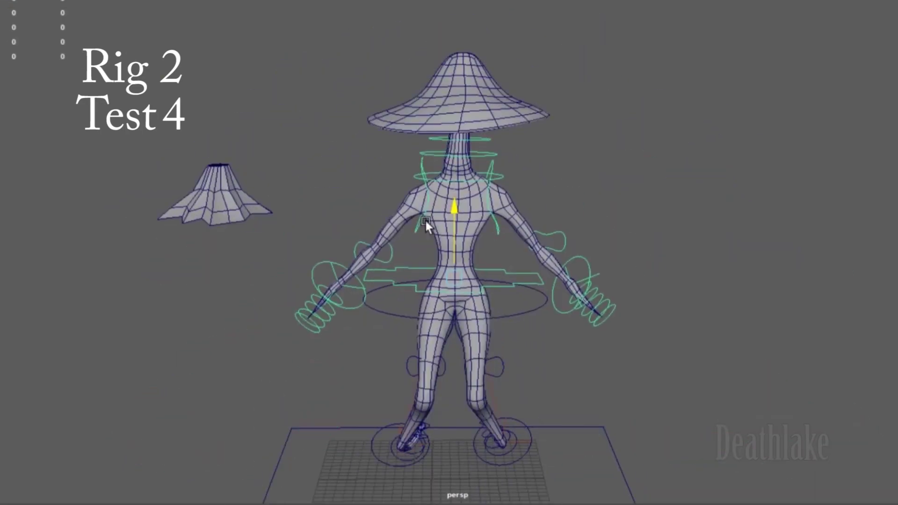
drag(425, 221, 366, 295)
click(606, 466)
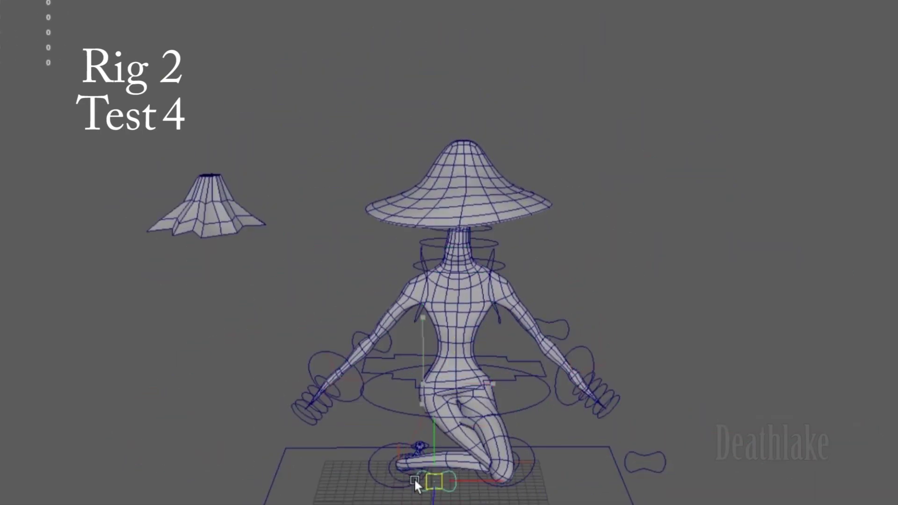
click(543, 379)
drag(456, 392, 454, 173)
Lift one foot off the floor and rotate the hips to tilt the pelvis
click(469, 440)
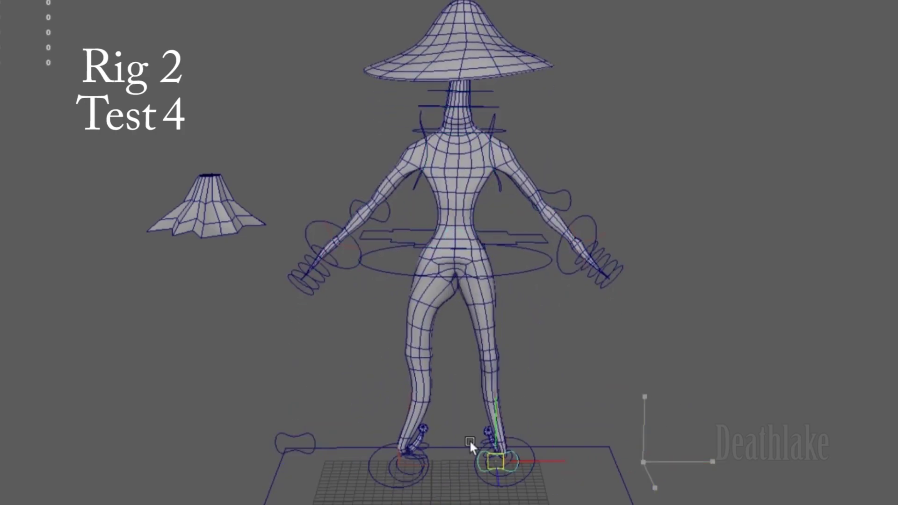
drag(469, 440, 321, 423)
click(510, 276)
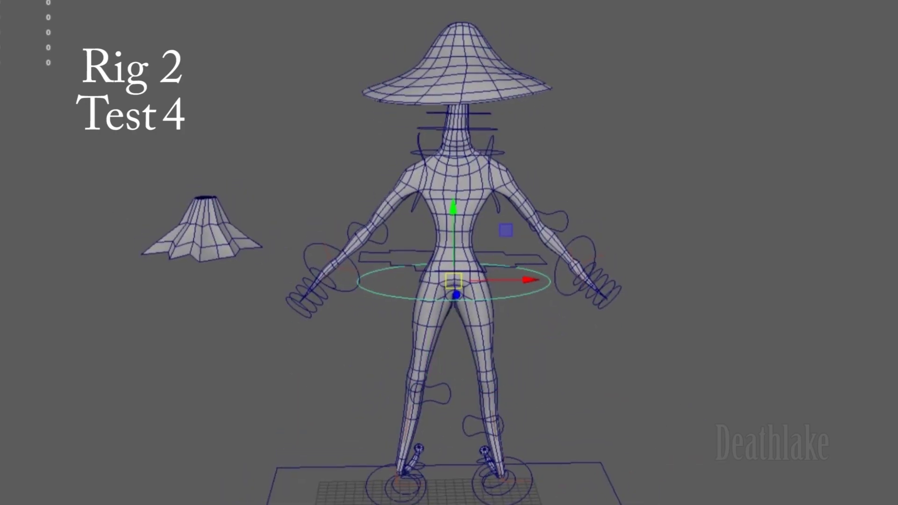
mouse_move(524, 267)
mouse_down()
mouse_move(515, 250)
mouse_move(450, 233)
mouse_move(459, 229)
mouse_move(386, 261)
mouse_move(597, 296)
mouse_move(568, 281)
mouse_move(489, 183)
mouse_move(577, 224)
mouse_up()
Test pulling the wrist up to bend the arm, then undo back to hanging
scroll(588, 252, up, 5)
scroll(591, 261, up, 3)
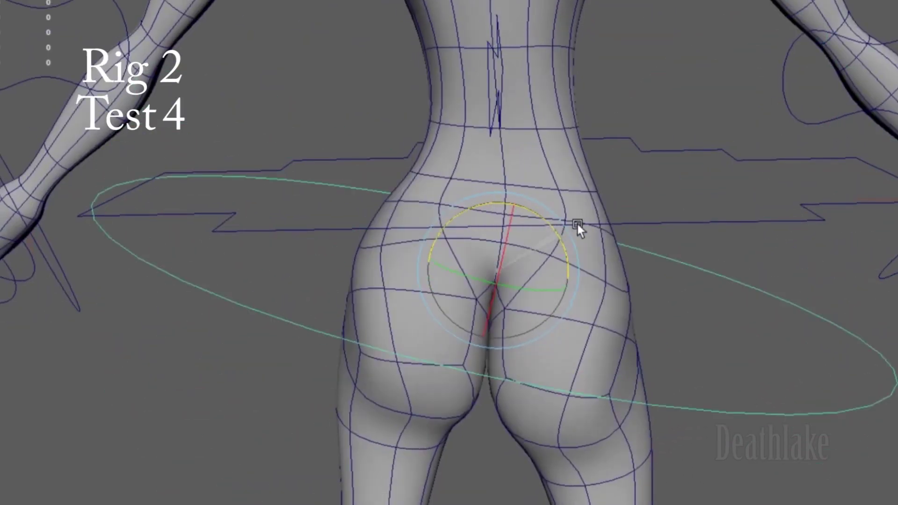
scroll(533, 197, up, 3)
mouse_move(534, 198)
alt+mouse_down()
mouse_move(529, 184)
mouse_move(738, 240)
alt+mouse_up()
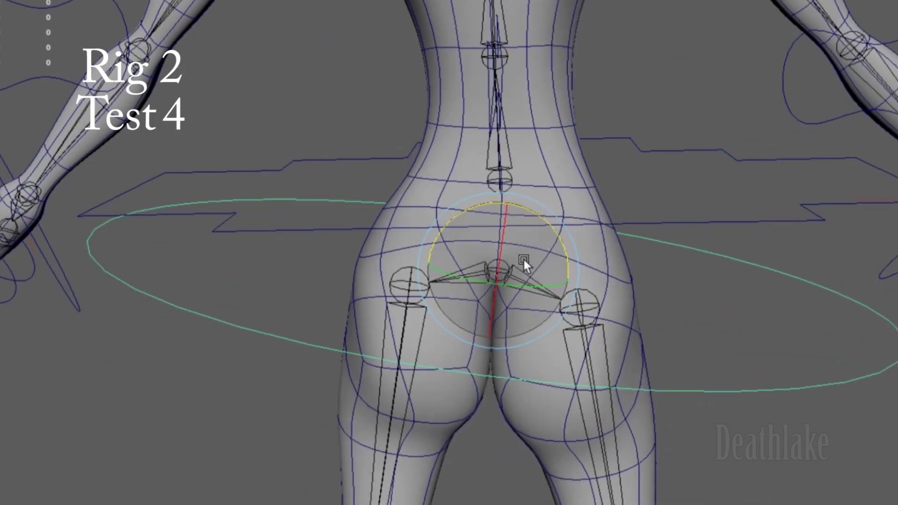
alt+drag(522, 257, 573, 224)
scroll(573, 223, down, 5)
click(293, 250)
scroll(272, 245, up, 2)
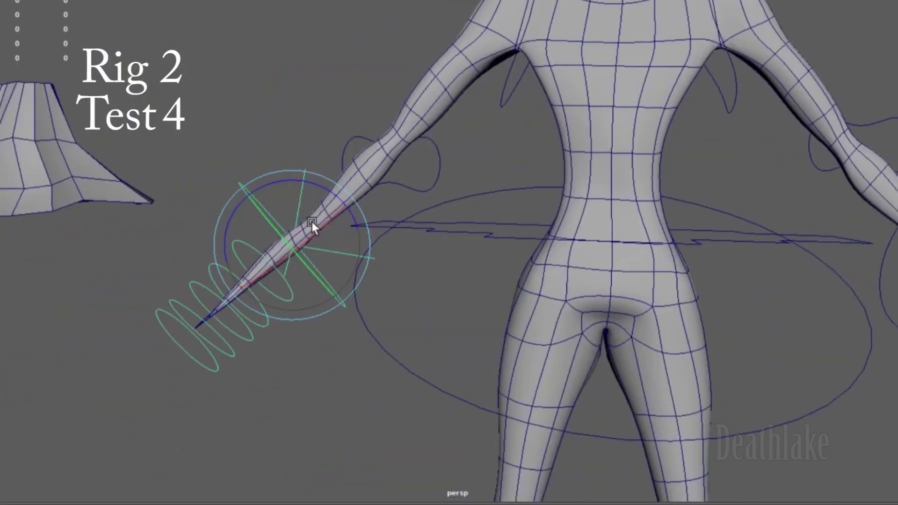
alt+middle_drag(312, 224, 312, 351)
mouse_move(226, 309)
mouse_down()
mouse_move(210, 235)
mouse_move(357, 162)
mouse_move(215, 236)
mouse_move(228, 259)
mouse_move(272, 232)
mouse_up()
key(ctrl+z)
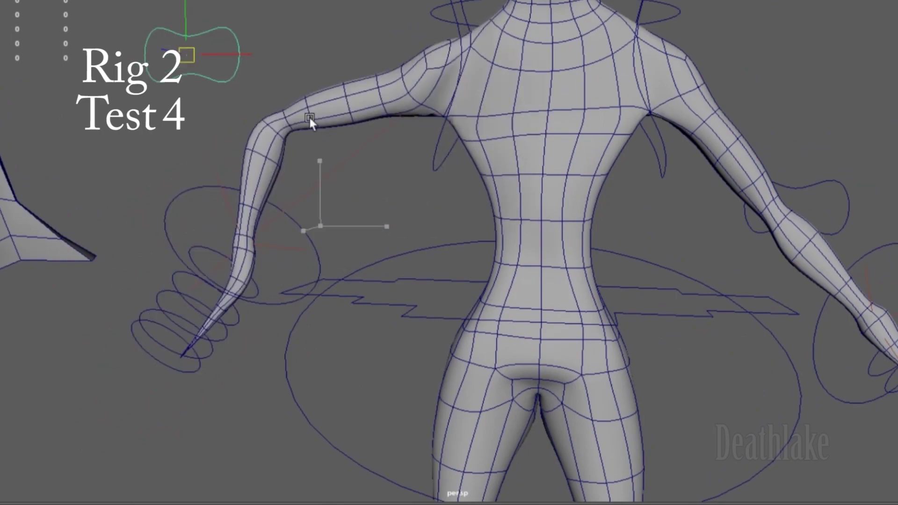
Rotate the left and right shoulder controls
click(309, 116)
alt+middle_drag(309, 115, 516, 153)
mouse_move(516, 153)
mouse_down()
mouse_move(511, 131)
mouse_move(623, 80)
mouse_up()
click(619, 186)
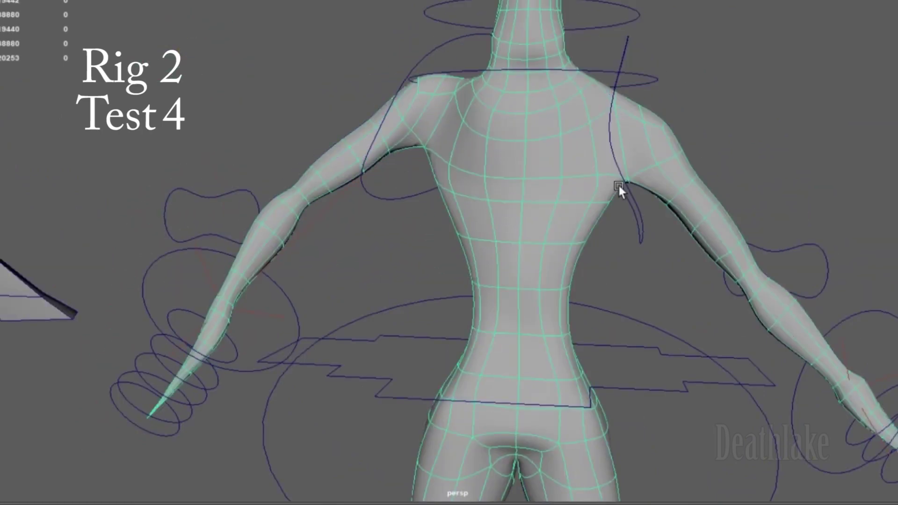
mouse_move(677, 161)
mouse_down()
mouse_move(667, 148)
mouse_move(667, 237)
mouse_up()
Rotate the left wrist so the hand points down
scroll(231, 330, down, 3)
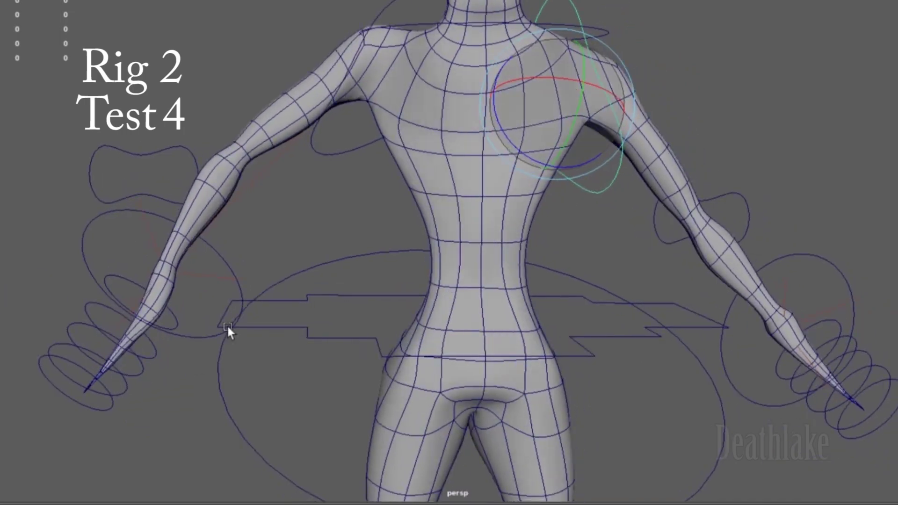
scroll(209, 257, up, 3)
click(209, 257)
mouse_move(208, 257)
mouse_down()
mouse_move(259, 280)
mouse_move(291, 280)
mouse_move(201, 266)
mouse_move(307, 338)
mouse_move(309, 252)
mouse_up()
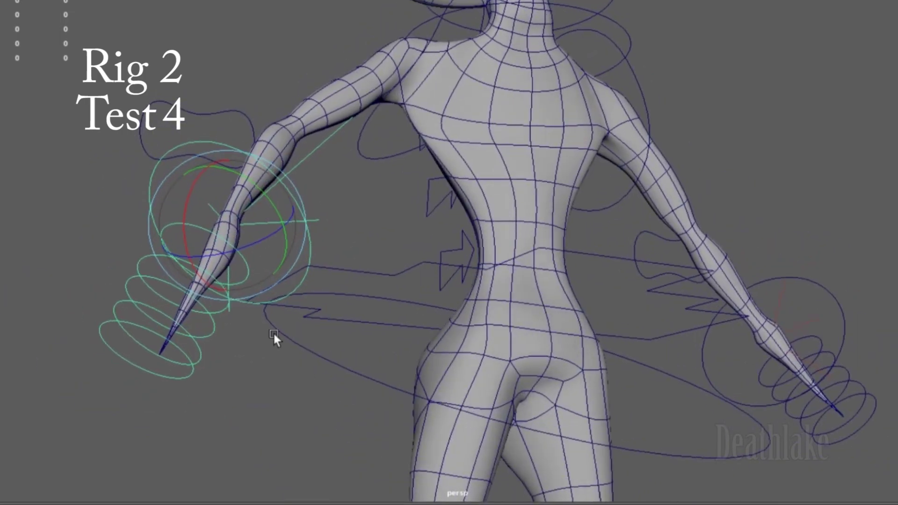
Test and revert finger bends, then pull the hand down to bend the arm
scroll(332, 383, up, 5)
scroll(221, 205, up, 3)
click(220, 205)
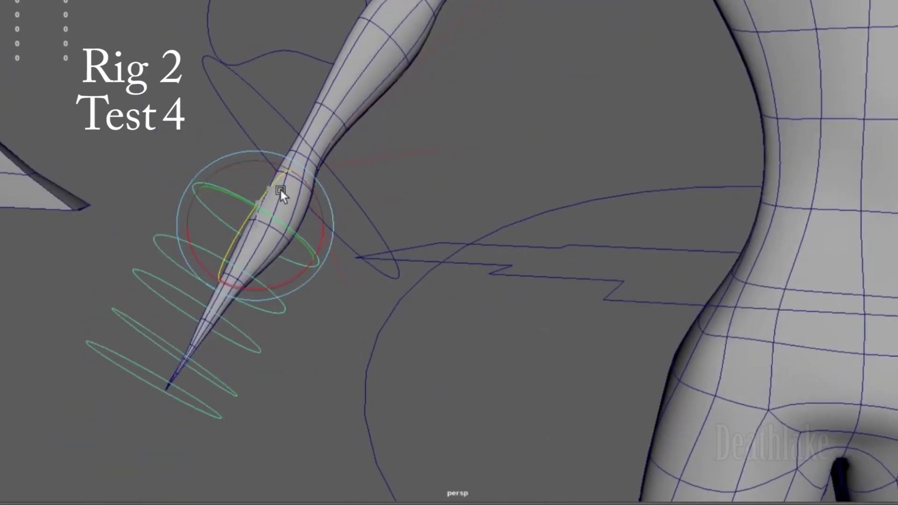
mouse_move(281, 191)
mouse_down()
mouse_move(339, 290)
mouse_move(231, 315)
mouse_move(316, 270)
mouse_up()
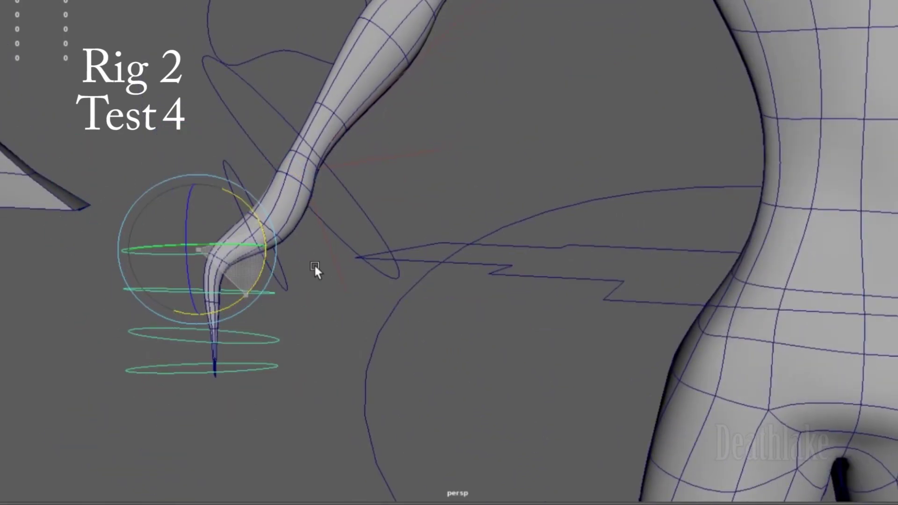
key(ctrl+z)
drag(255, 361, 226, 229)
key(ctrl+z)
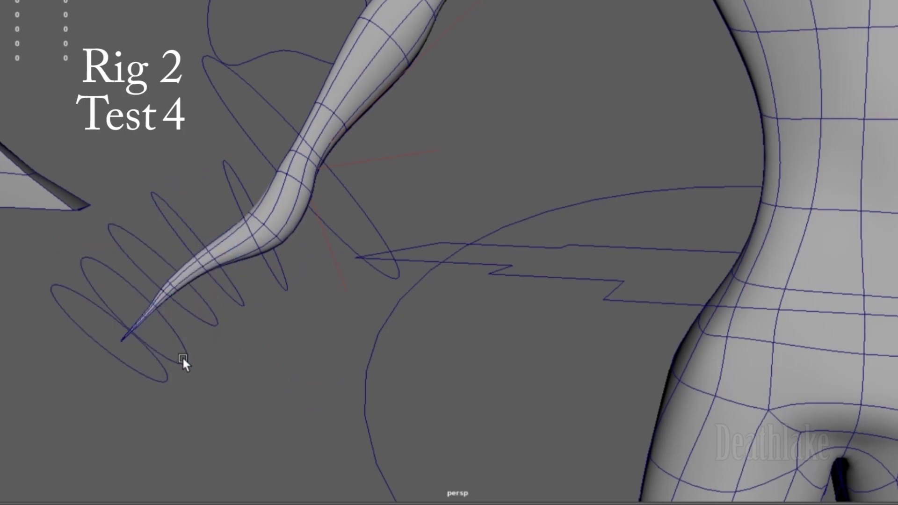
scroll(214, 334, down, 5)
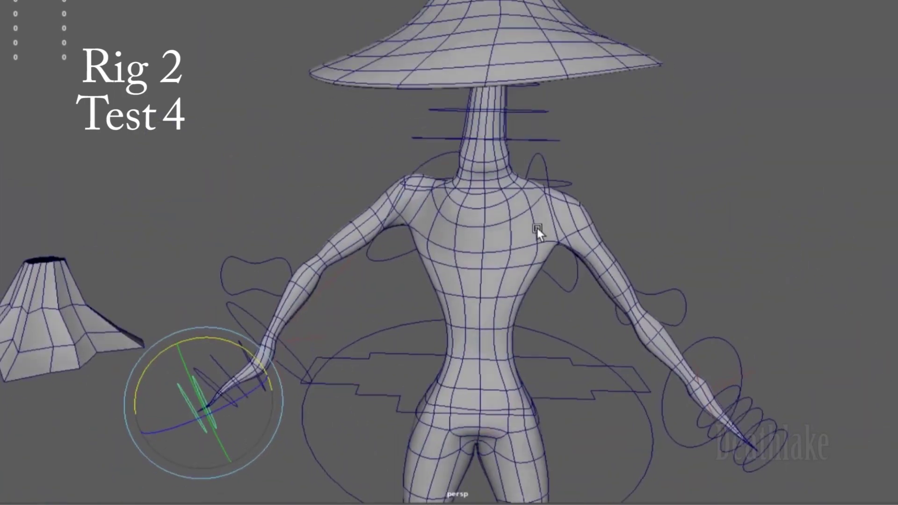
drag(245, 339, 363, 376)
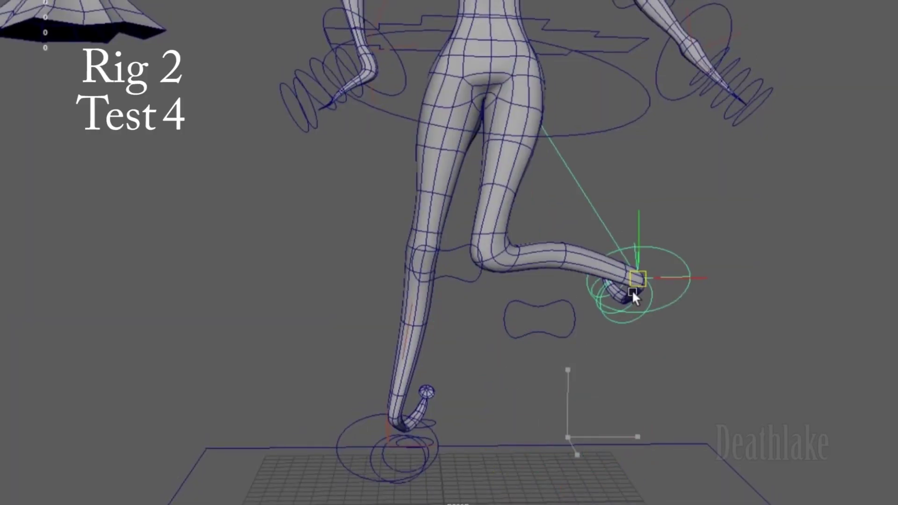
Pull the right foot up and out and swing the left leg into a wide stance
mouse_move(559, 437)
mouse_down()
mouse_move(731, 461)
mouse_move(747, 355)
mouse_up()
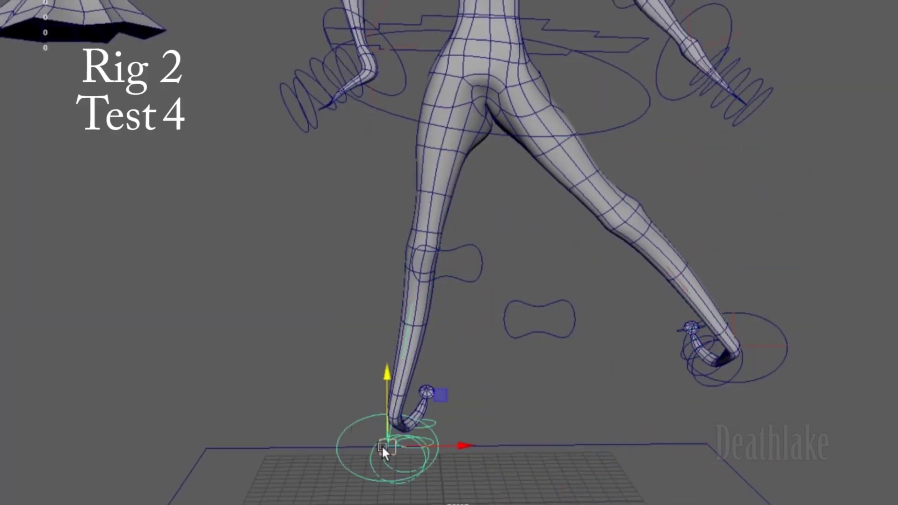
mouse_move(382, 446)
mouse_down()
mouse_move(239, 297)
mouse_move(501, 257)
mouse_move(445, 284)
mouse_up()
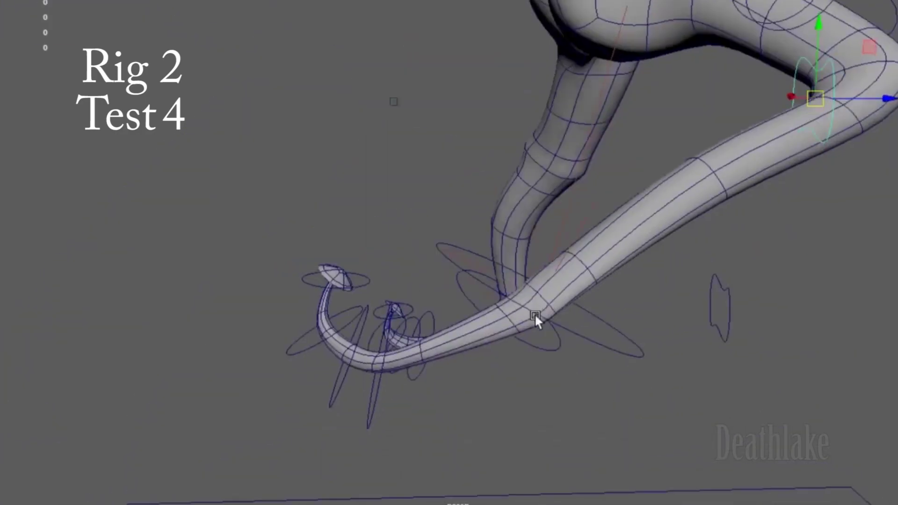
alt+drag(535, 316, 485, 410)
Rotate the foot control to curl the foot inward and adjust its curl
key(e)
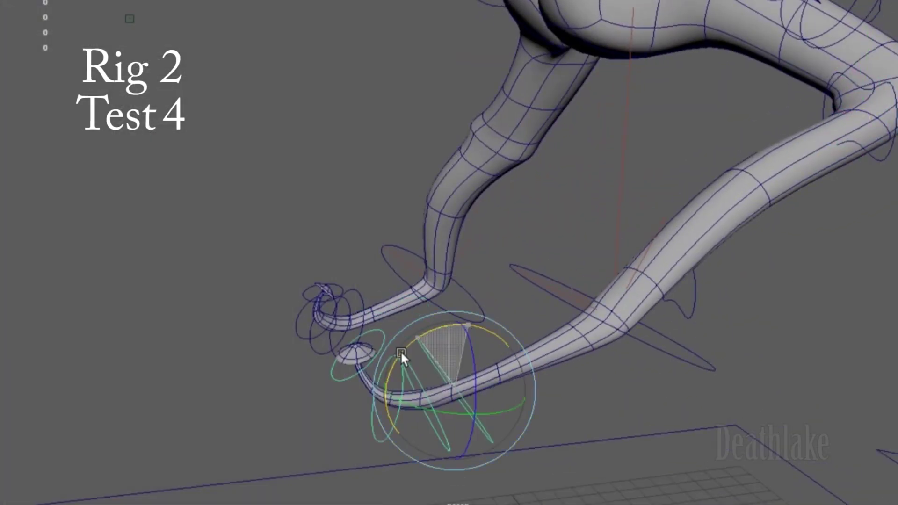
mouse_move(401, 351)
mouse_down()
mouse_move(466, 332)
mouse_move(273, 359)
mouse_move(586, 388)
mouse_up()
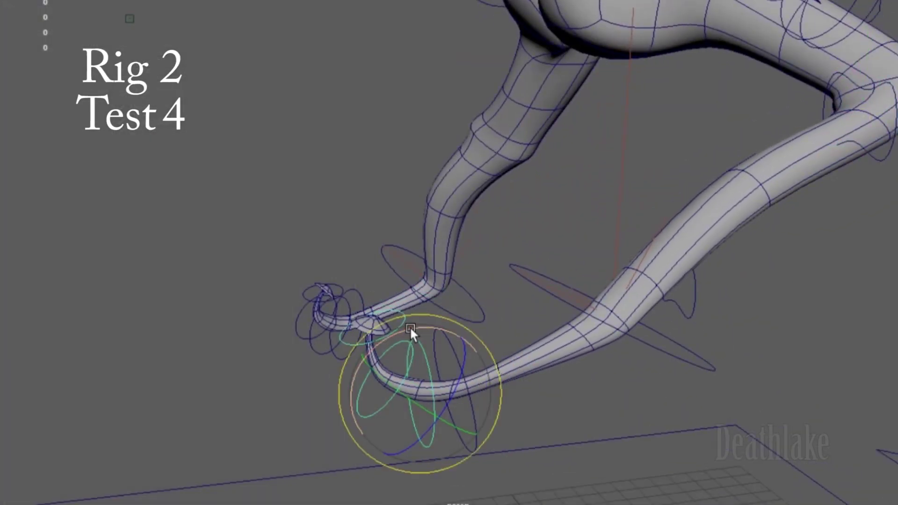
drag(409, 327, 345, 357)
click(367, 356)
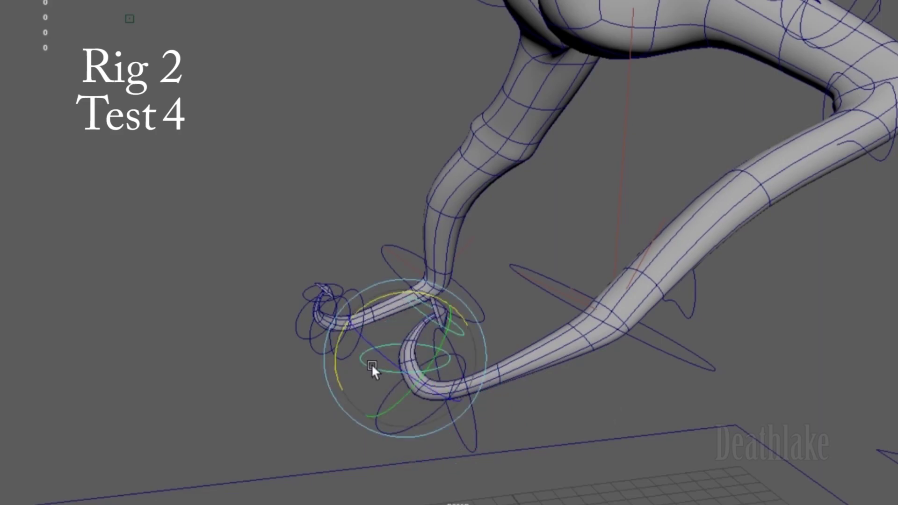
mouse_move(305, 342)
alt+mouse_down()
mouse_move(525, 256)
mouse_move(481, 261)
mouse_move(526, 214)
mouse_move(584, 189)
alt+mouse_up()
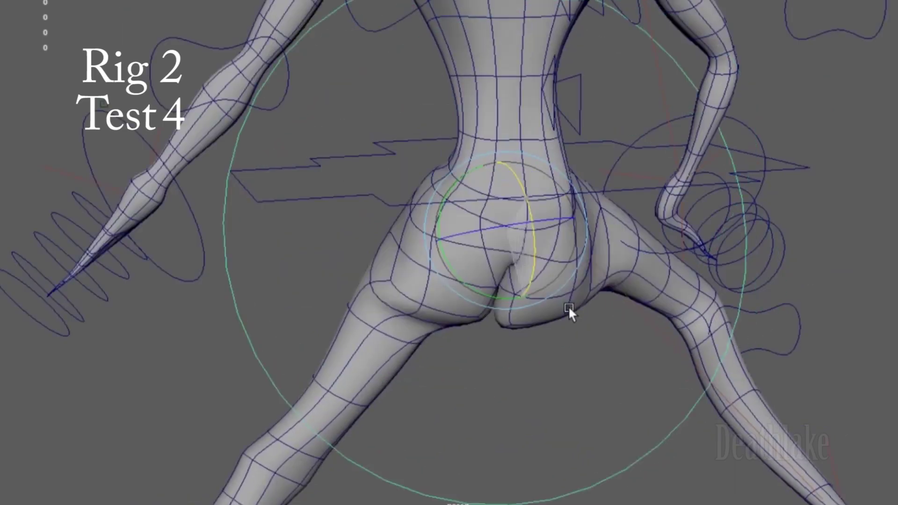
Rotate the foot further, then swing the mushroom hat side to side on the neck
drag(568, 306, 572, 141)
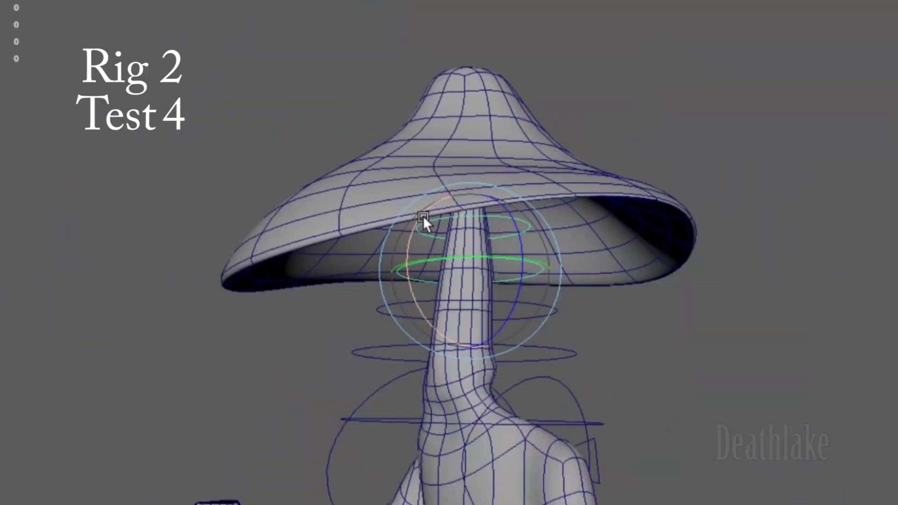
mouse_move(423, 215)
mouse_down()
mouse_move(430, 234)
mouse_move(447, 200)
mouse_up()
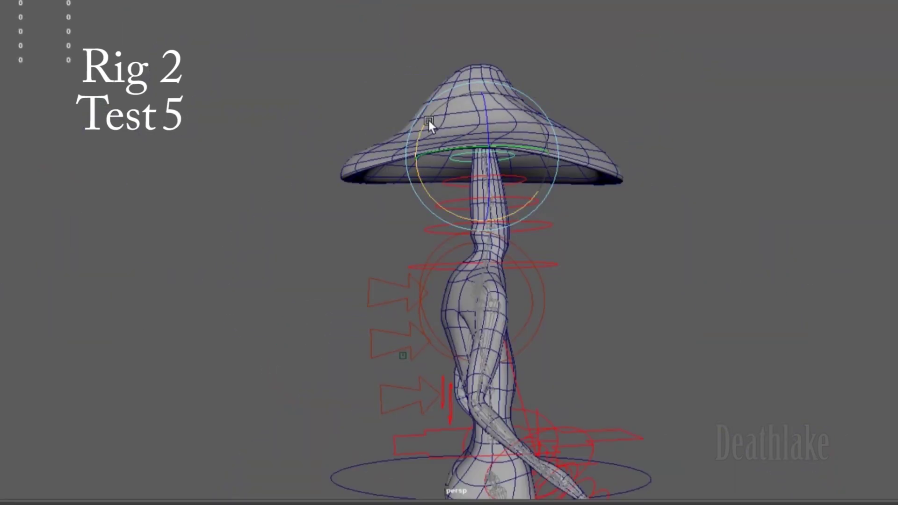
mouse_move(429, 120)
mouse_down()
mouse_move(396, 178)
mouse_move(504, 152)
mouse_move(454, 117)
mouse_move(433, 179)
mouse_move(470, 148)
mouse_move(613, 231)
mouse_move(474, 191)
mouse_move(420, 208)
mouse_move(483, 192)
mouse_move(473, 189)
mouse_move(410, 216)
mouse_move(458, 199)
mouse_move(468, 246)
mouse_move(486, 227)
mouse_move(409, 231)
mouse_up()
Tilt the lower and middle spine controls side to side, ending with the stem upright
click(409, 267)
mouse_move(409, 267)
mouse_down()
mouse_move(403, 294)
mouse_move(610, 270)
mouse_up()
mouse_move(416, 300)
mouse_down()
mouse_move(408, 305)
mouse_move(427, 315)
mouse_move(406, 316)
mouse_up()
click(384, 386)
mouse_move(384, 384)
mouse_down()
mouse_move(512, 342)
mouse_move(493, 351)
mouse_move(436, 351)
mouse_move(432, 316)
mouse_move(314, 392)
mouse_move(388, 310)
mouse_move(539, 238)
mouse_move(402, 184)
mouse_move(463, 117)
mouse_up()
click(377, 330)
click(557, 143)
Bend the mushroom cap progressively back and down over the body
mouse_move(372, 191)
mouse_down()
mouse_move(447, 301)
mouse_move(442, 391)
mouse_move(529, 207)
mouse_move(555, 245)
mouse_move(572, 234)
mouse_up()
scroll(574, 235, up, 5)
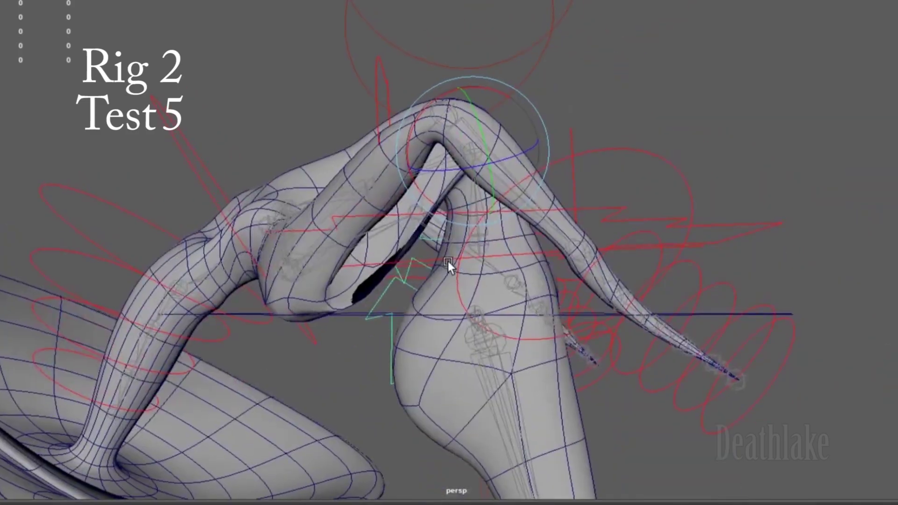
mouse_move(446, 204)
mouse_down()
mouse_move(404, 260)
mouse_move(321, 221)
mouse_move(344, 295)
mouse_move(364, 227)
mouse_up()
scroll(364, 225, down, 3)
scroll(330, 151, down, 3)
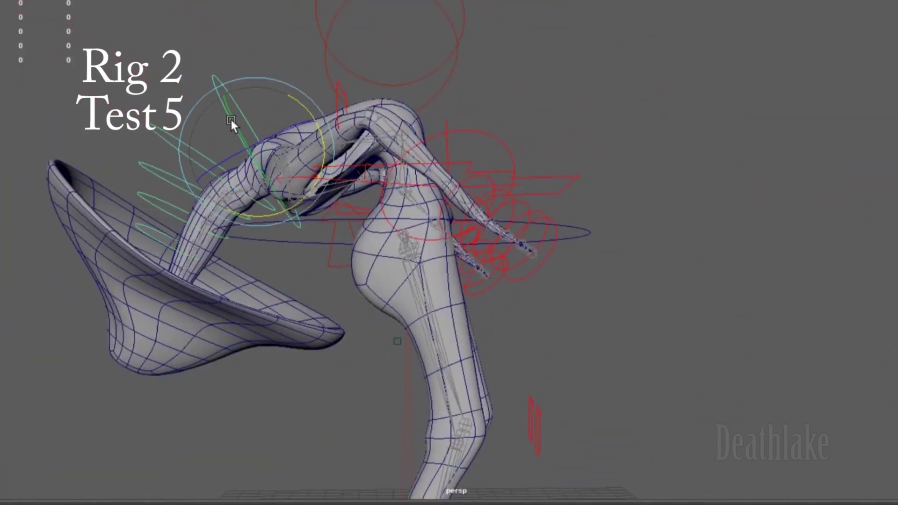
drag(331, 183, 337, 175)
click(154, 147)
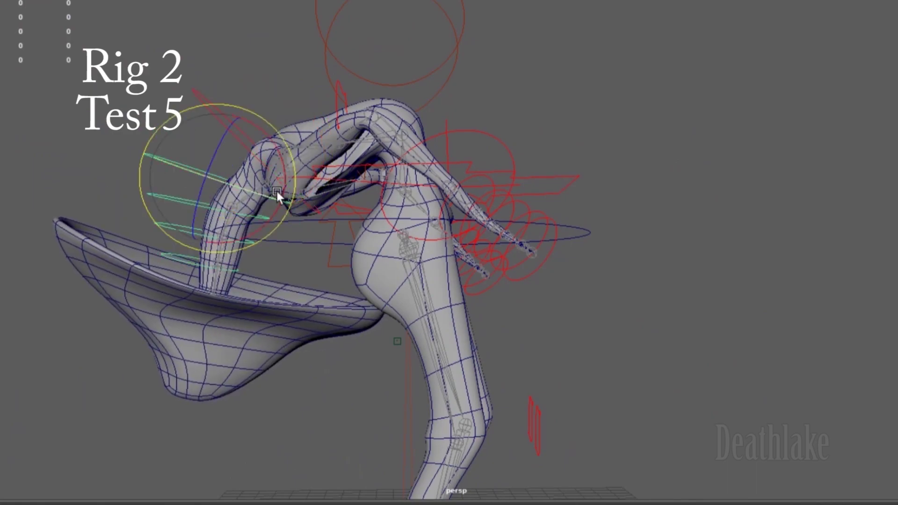
mouse_move(276, 192)
mouse_down()
mouse_move(272, 171)
mouse_move(354, 439)
mouse_move(483, 355)
mouse_move(417, 367)
mouse_move(224, 336)
mouse_move(180, 285)
mouse_move(193, 273)
mouse_up()
click(353, 439)
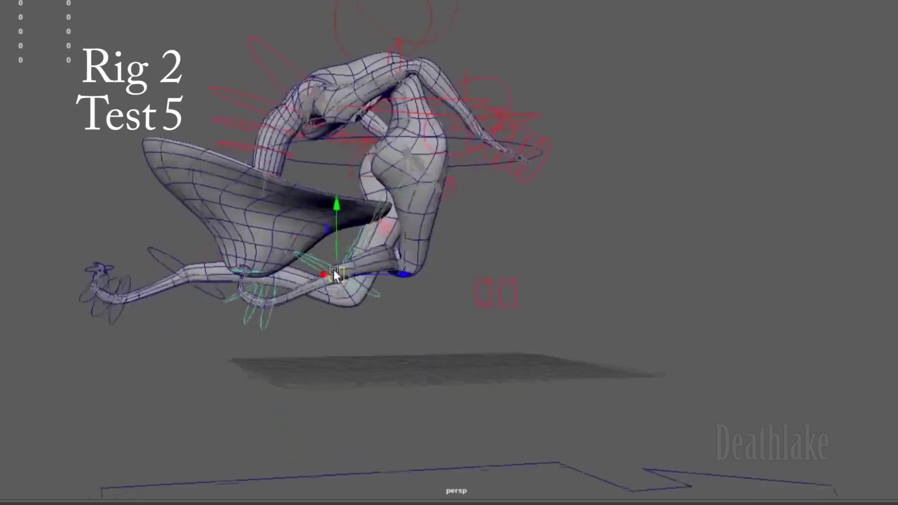
Lift the foot to fold the leg, adjust the arm, and re-pose the other leg
mouse_move(392, 456)
mouse_down()
mouse_move(312, 319)
mouse_move(226, 319)
mouse_move(337, 158)
mouse_up()
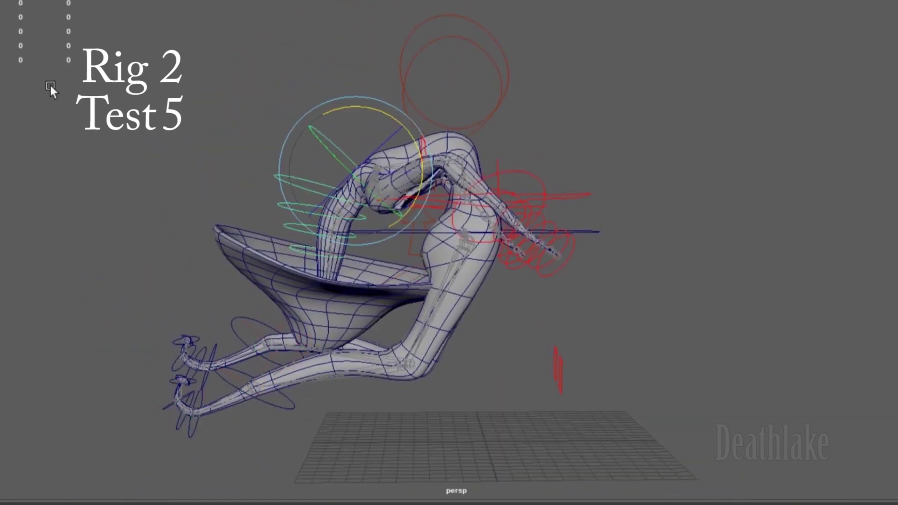
mouse_move(363, 110)
mouse_down()
mouse_move(402, 113)
mouse_move(411, 135)
mouse_up()
click(234, 380)
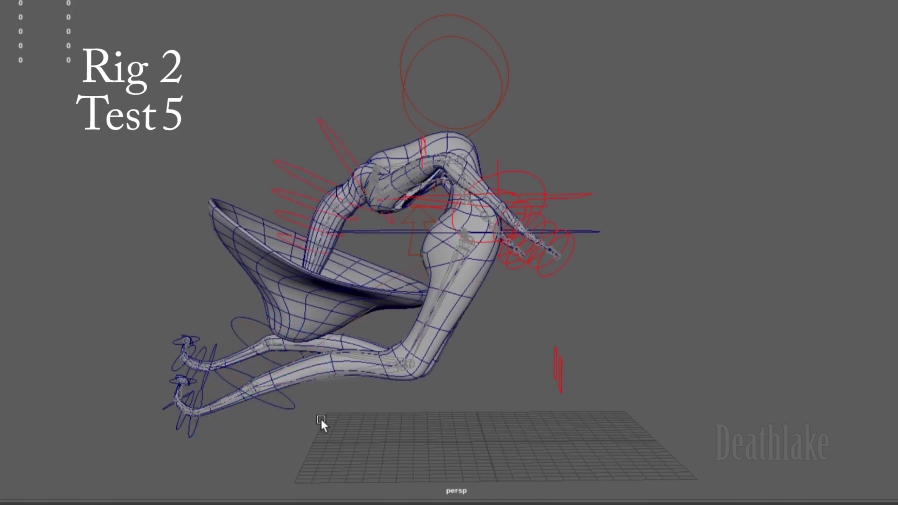
mouse_move(260, 314)
mouse_down()
mouse_move(409, 350)
mouse_move(450, 493)
mouse_move(373, 375)
mouse_up()
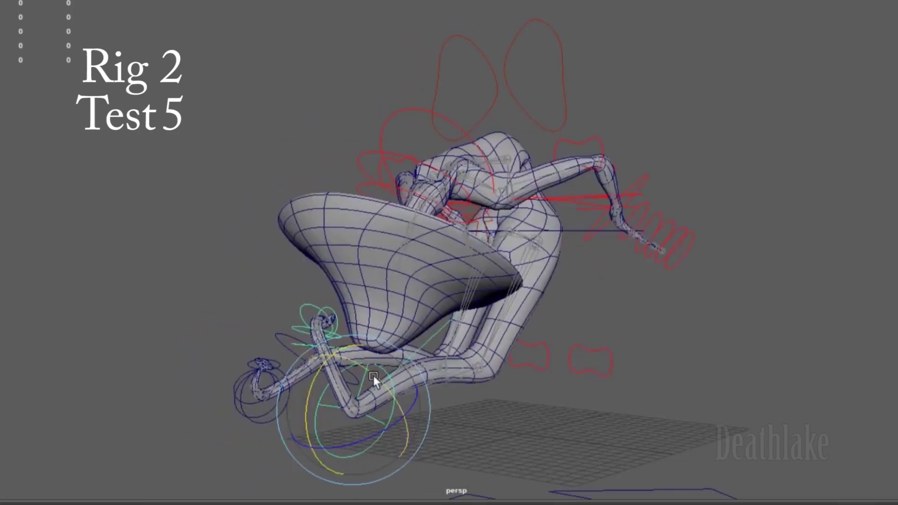
Move the hand control down and position it near the foot
alt+drag(391, 432, 321, 385)
mouse_move(239, 393)
alt+mouse_down()
mouse_move(720, 387)
mouse_move(587, 433)
mouse_move(306, 385)
mouse_move(396, 329)
mouse_move(653, 349)
alt+mouse_up()
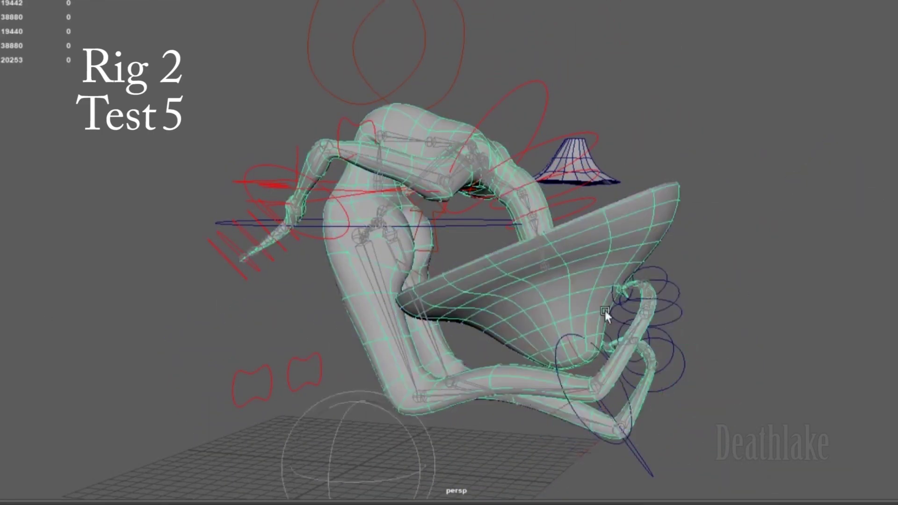
alt+drag(604, 311, 415, 340)
mouse_move(525, 392)
alt+mouse_down()
mouse_move(473, 361)
mouse_move(476, 441)
mouse_move(430, 391)
mouse_move(772, 219)
alt+mouse_up()
scroll(498, 446, up, 5)
click(773, 218)
double_click(28, 133)
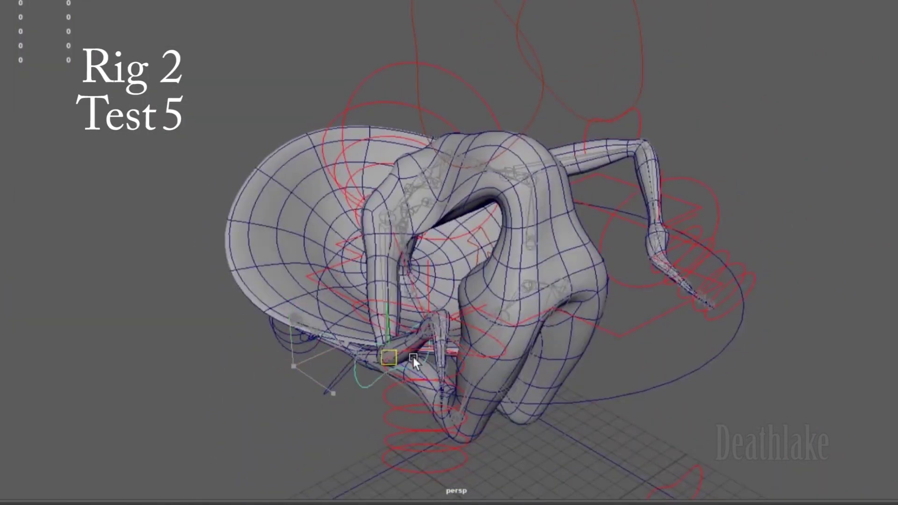
mouse_move(413, 357)
alt+mouse_down()
mouse_move(612, 314)
mouse_move(557, 282)
mouse_move(499, 177)
mouse_move(600, 258)
mouse_move(528, 243)
alt+mouse_up()
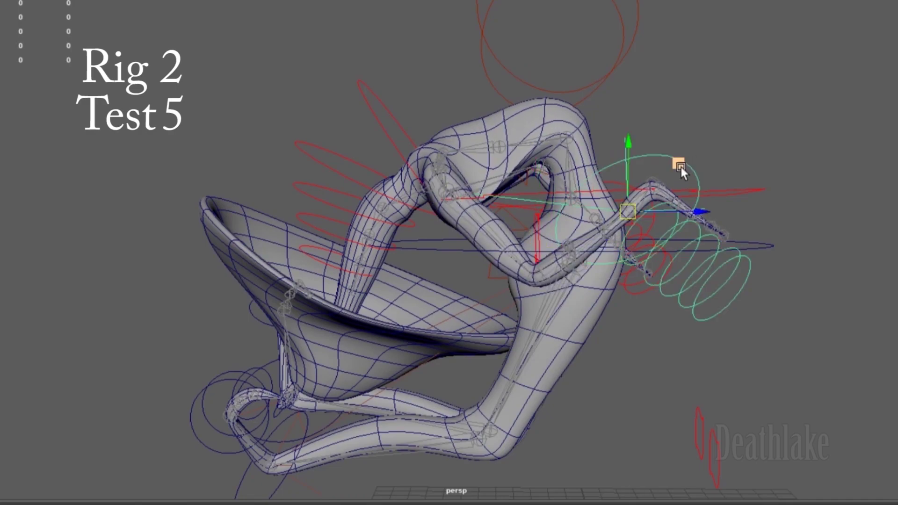
mouse_move(687, 165)
mouse_down()
mouse_move(503, 354)
mouse_move(515, 438)
mouse_move(480, 448)
mouse_move(515, 351)
mouse_up()
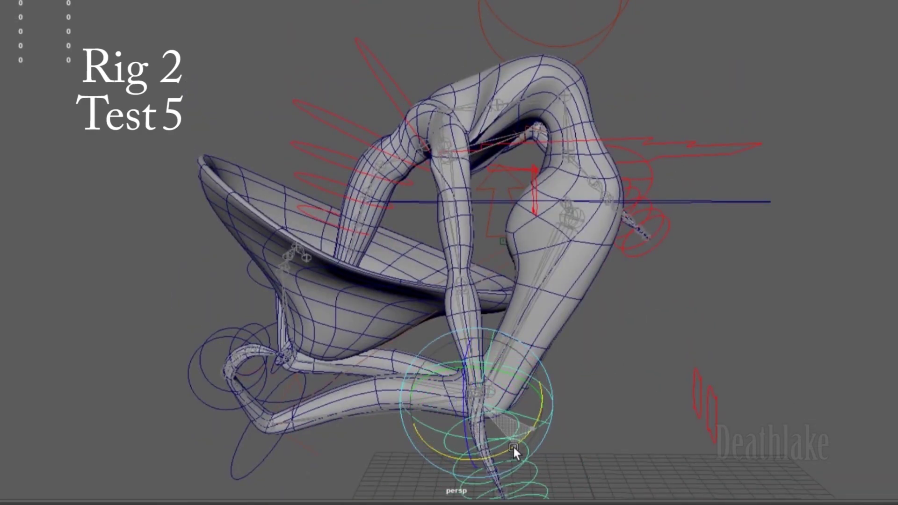
mouse_move(513, 447)
mouse_down()
mouse_move(470, 416)
mouse_move(464, 443)
mouse_move(613, 309)
mouse_move(243, 393)
mouse_move(340, 357)
mouse_move(122, 216)
mouse_move(195, 336)
mouse_move(770, 241)
mouse_move(603, 295)
mouse_move(492, 281)
mouse_move(144, 188)
mouse_up()
Select the left hand control and switch it to rotate mode
click(144, 189)
mouse_move(223, 204)
alt+mouse_down()
mouse_move(487, 232)
mouse_move(374, 381)
mouse_move(368, 342)
mouse_move(323, 361)
mouse_move(286, 297)
mouse_move(287, 321)
mouse_move(395, 359)
mouse_move(384, 368)
alt+mouse_up()
key(e)
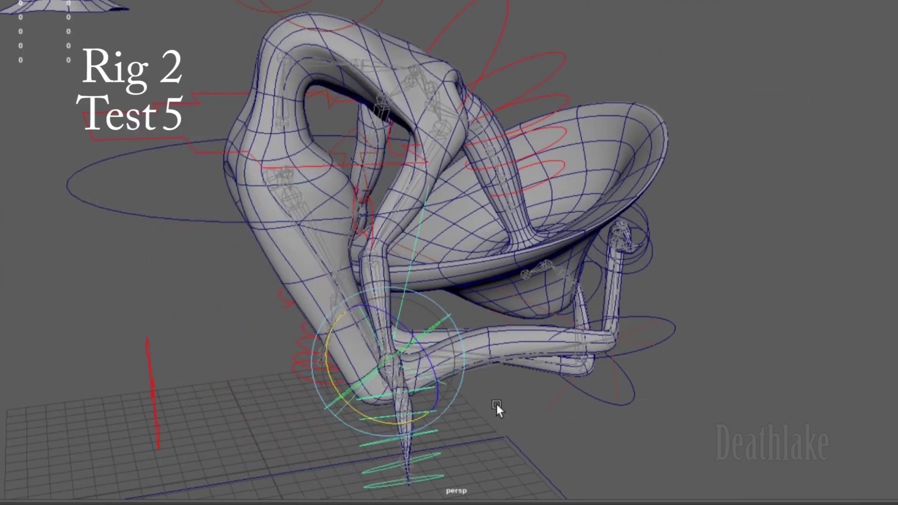
click(411, 333)
click(396, 355)
mouse_move(406, 407)
alt+mouse_down()
mouse_move(514, 386)
mouse_move(393, 434)
mouse_move(432, 233)
alt+mouse_up()
Rotate the chest control to deepen the torso's backbend
click(440, 237)
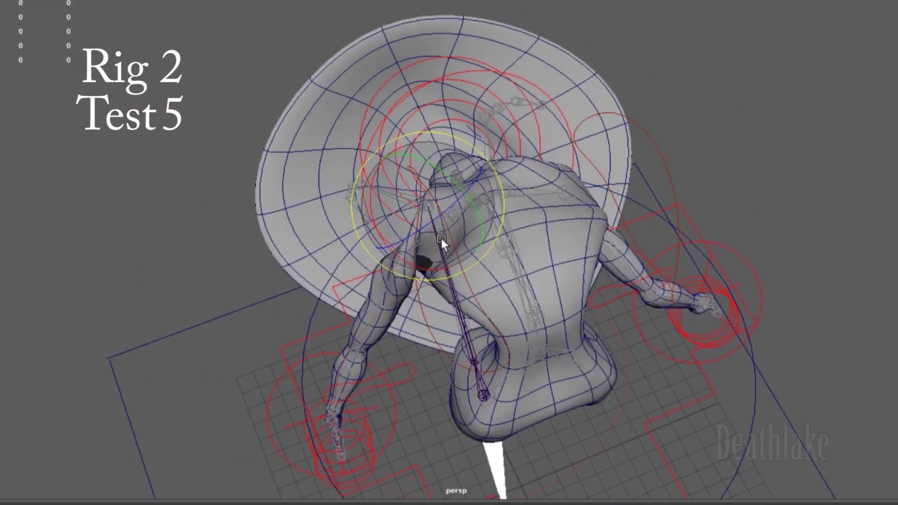
mouse_move(471, 293)
mouse_down()
mouse_move(432, 287)
mouse_move(442, 298)
mouse_move(450, 231)
mouse_move(420, 316)
mouse_move(615, 125)
mouse_move(550, 200)
mouse_move(430, 245)
mouse_move(583, 397)
mouse_move(741, 500)
mouse_move(521, 249)
mouse_up()
mouse_move(417, 270)
alt+mouse_down()
mouse_move(369, 321)
mouse_move(290, 225)
alt+mouse_up()
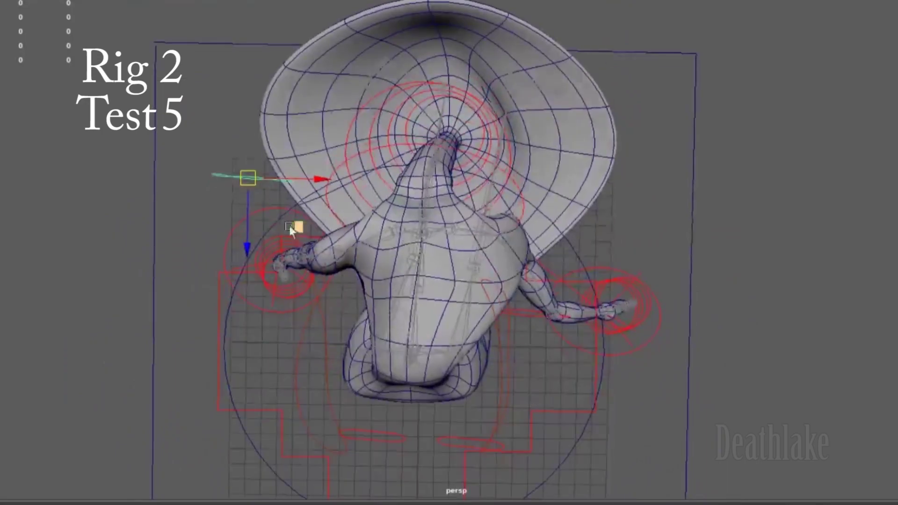
click(401, 185)
mouse_move(401, 185)
alt+mouse_down()
mouse_move(456, 243)
mouse_move(257, 211)
mouse_move(439, 331)
mouse_move(573, 278)
alt+mouse_up()
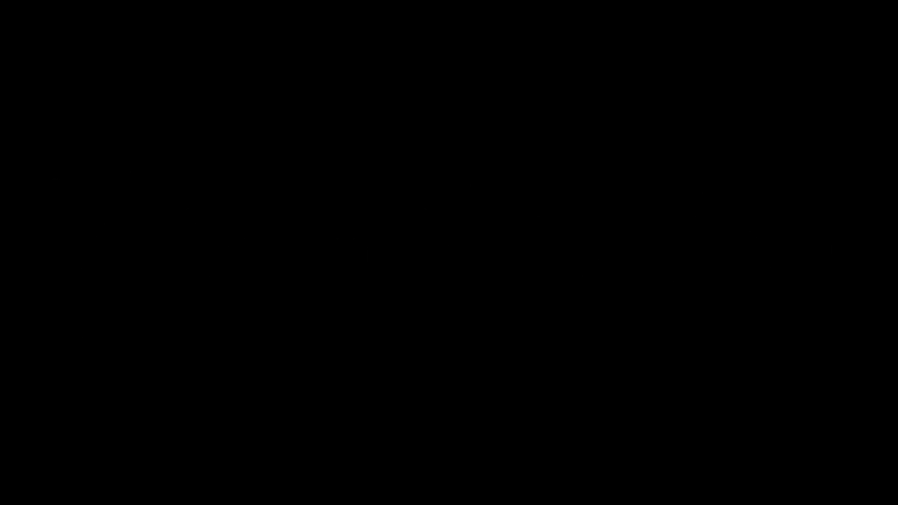